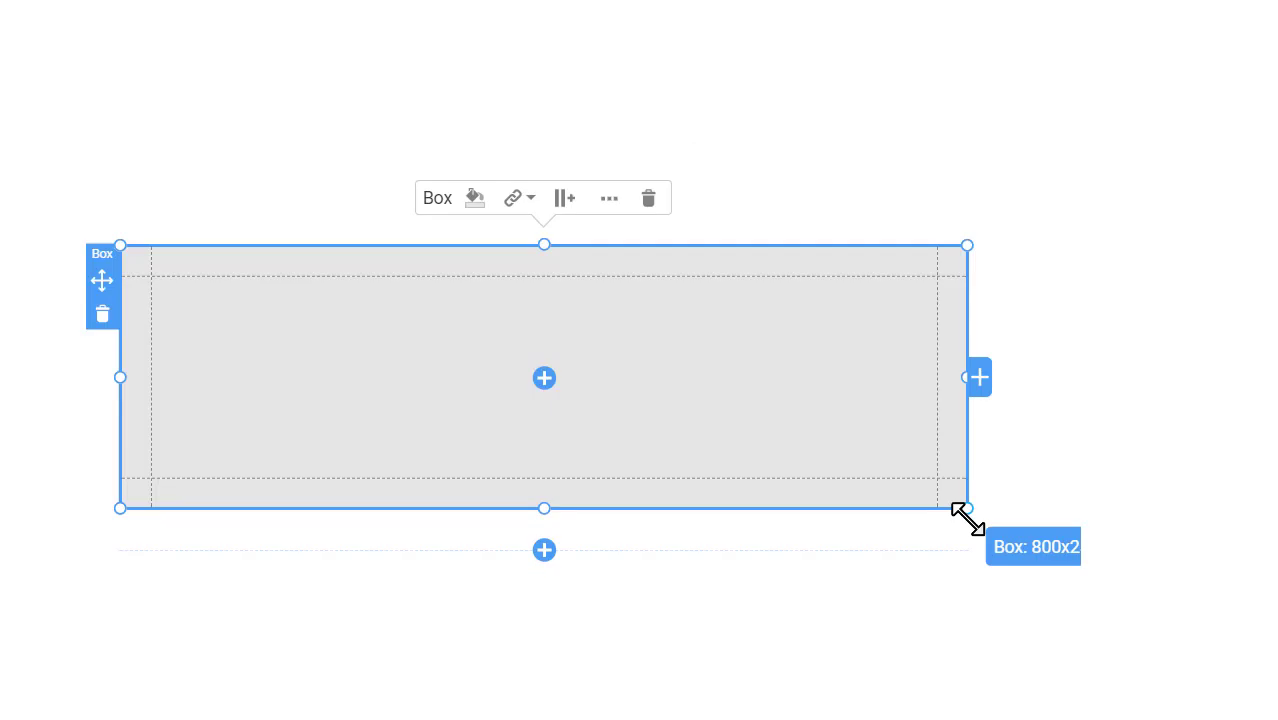
Step: Place a 556×306 box on the page and centre it horizontally in its block
left_click_drag(958, 516, 707, 573)
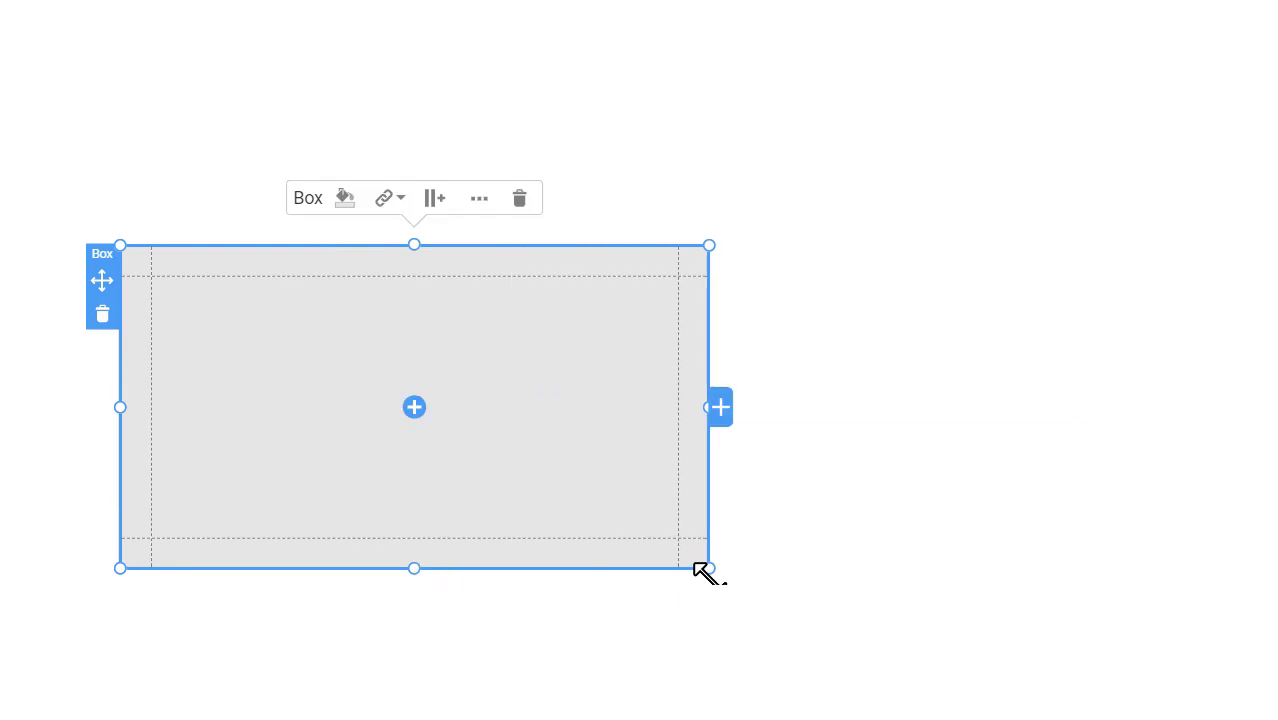
left_click(709, 568)
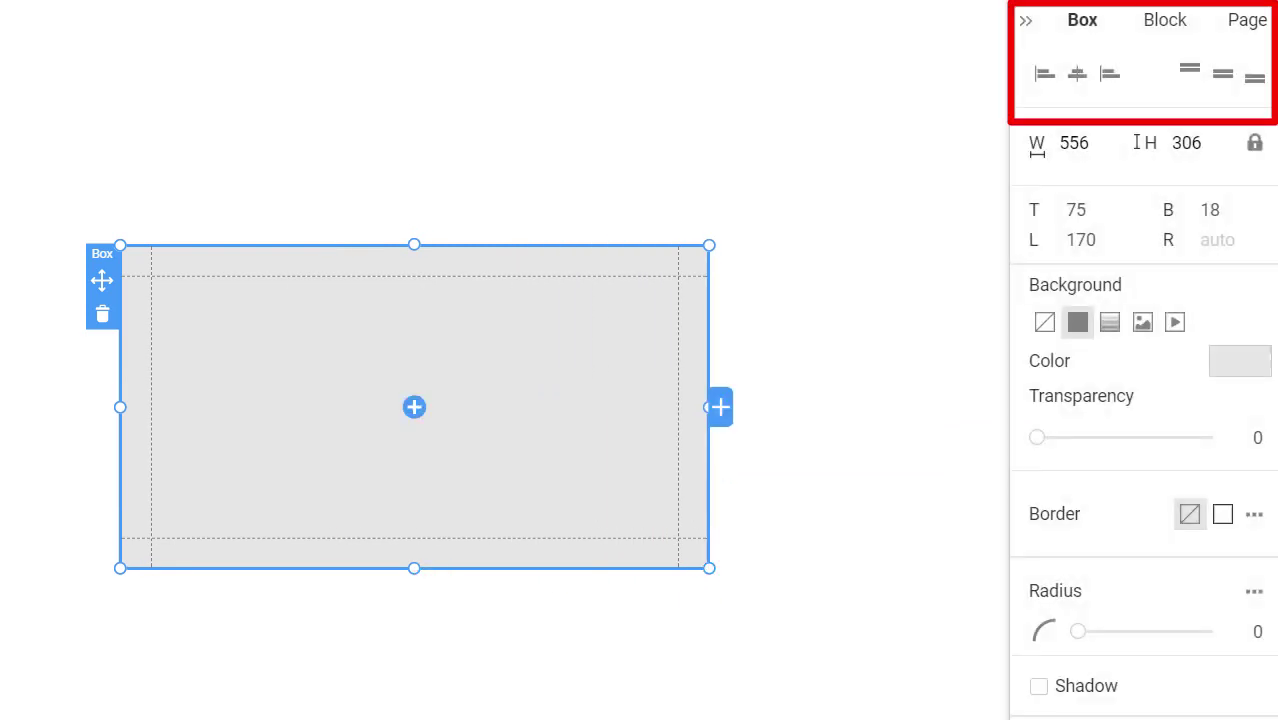
left_click(1155, 30)
left_click(1086, 67)
Step: Centre the box vertically, switch its background to Image, and browse Pixabay nature photos
left_click(1211, 70)
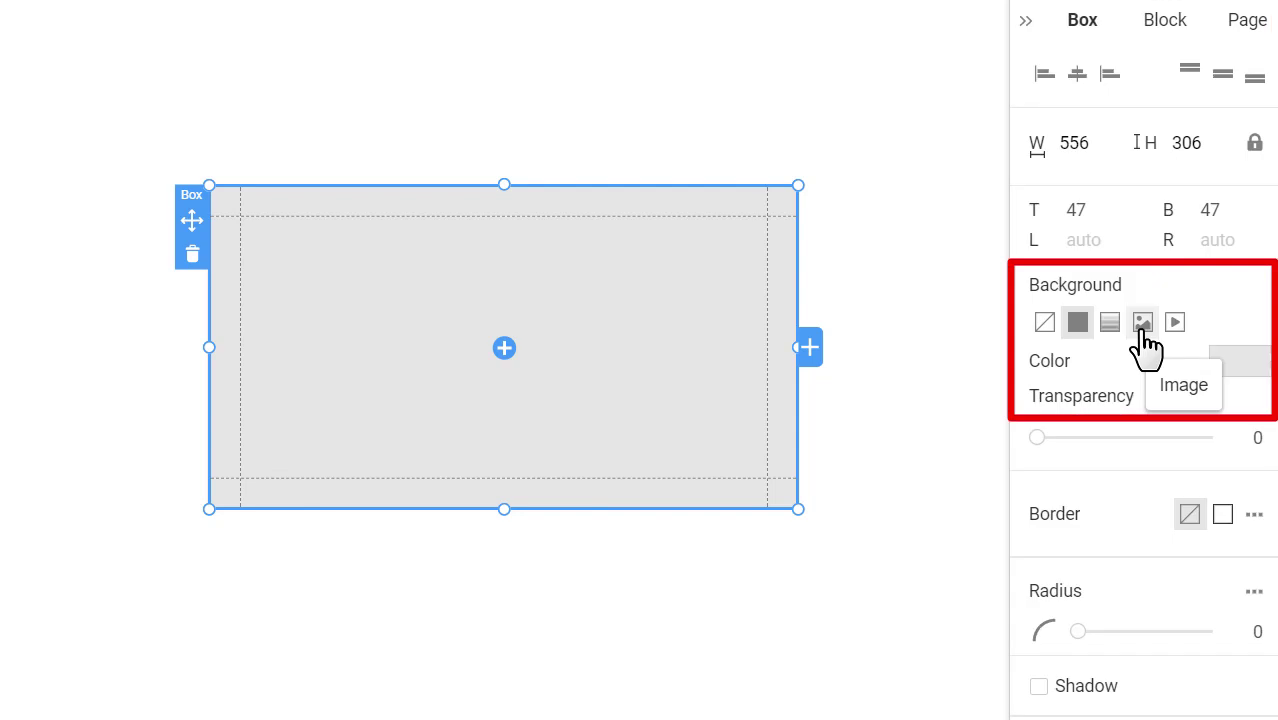
left_click(1142, 323)
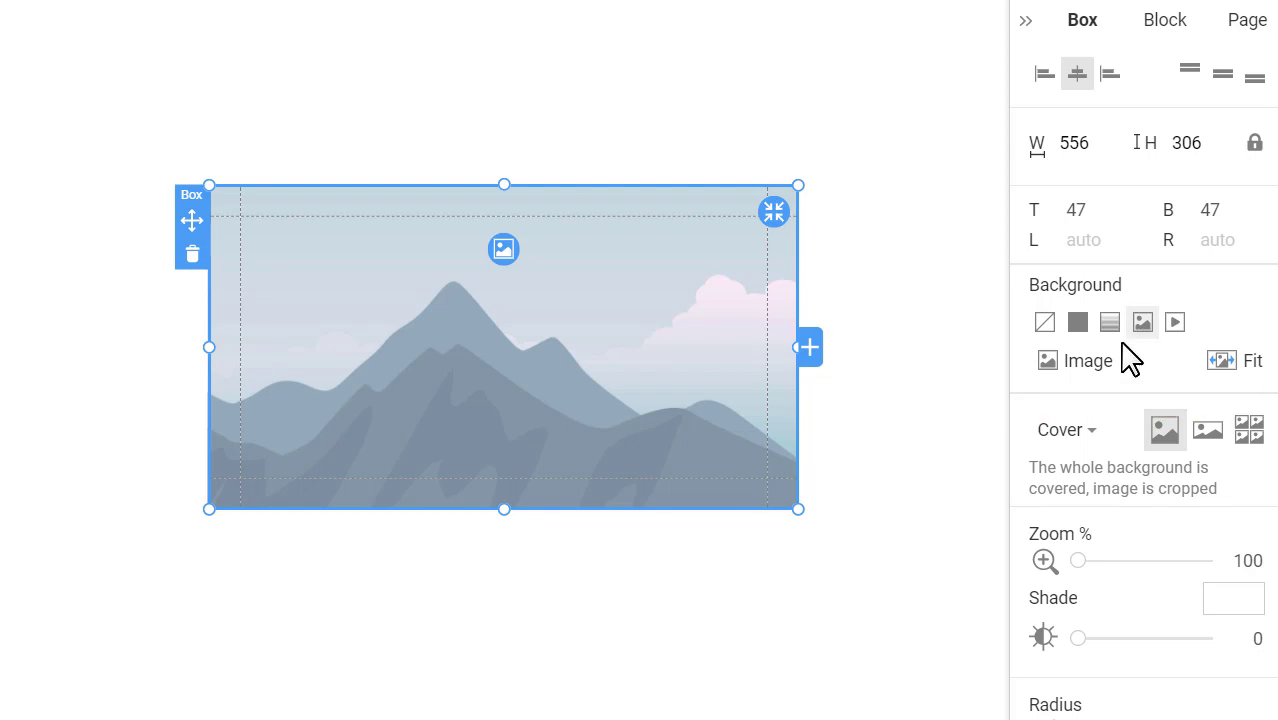
left_click(503, 252)
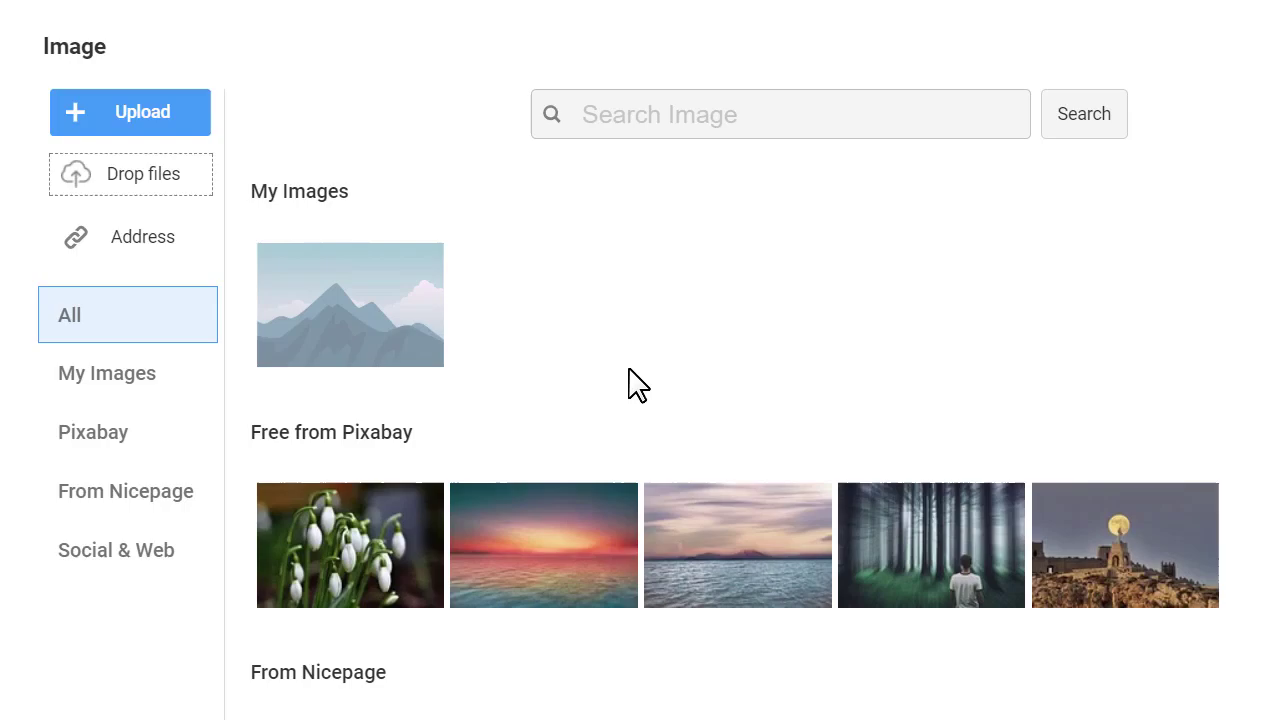
left_click(135, 432)
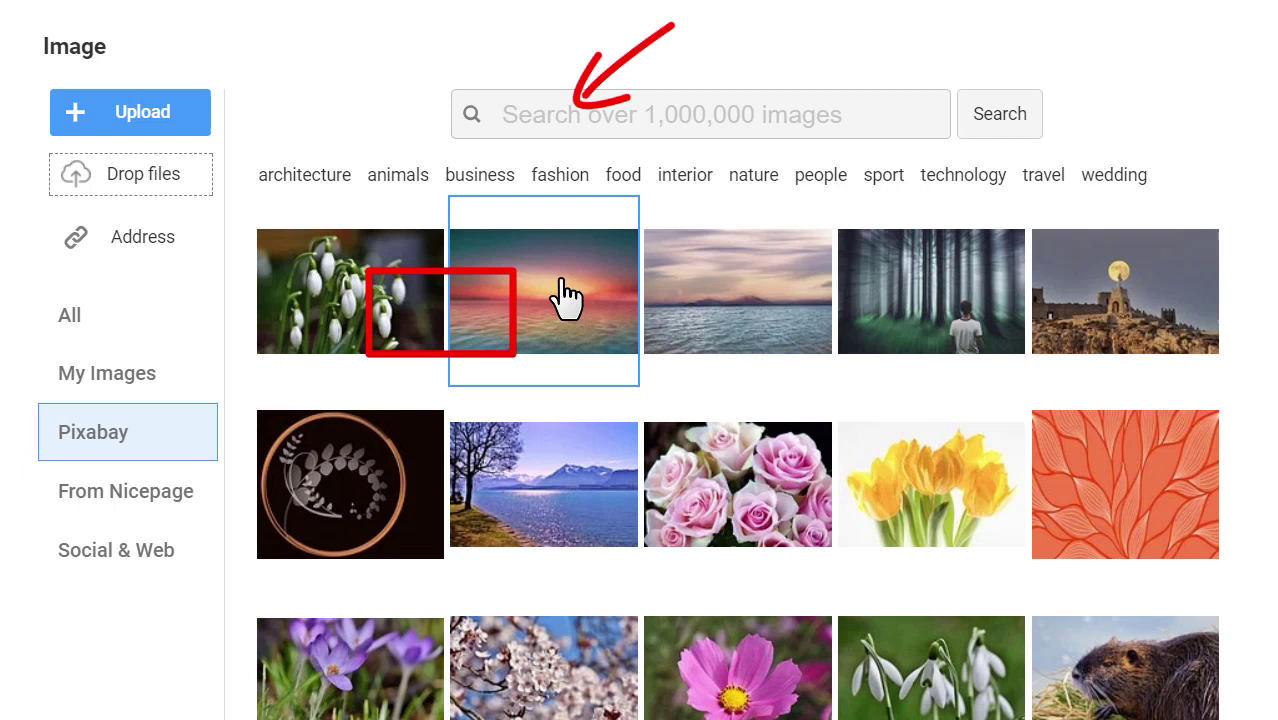
left_click(752, 177)
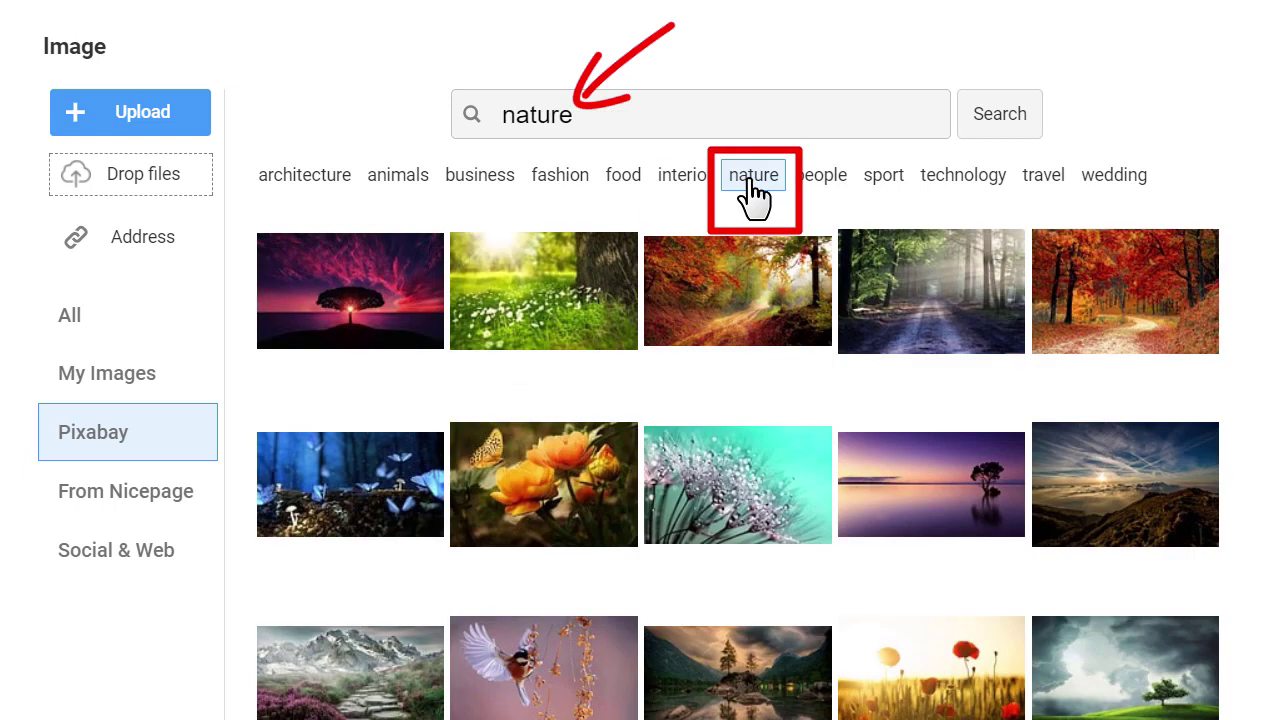
scroll(1200, 450, "down", 5)
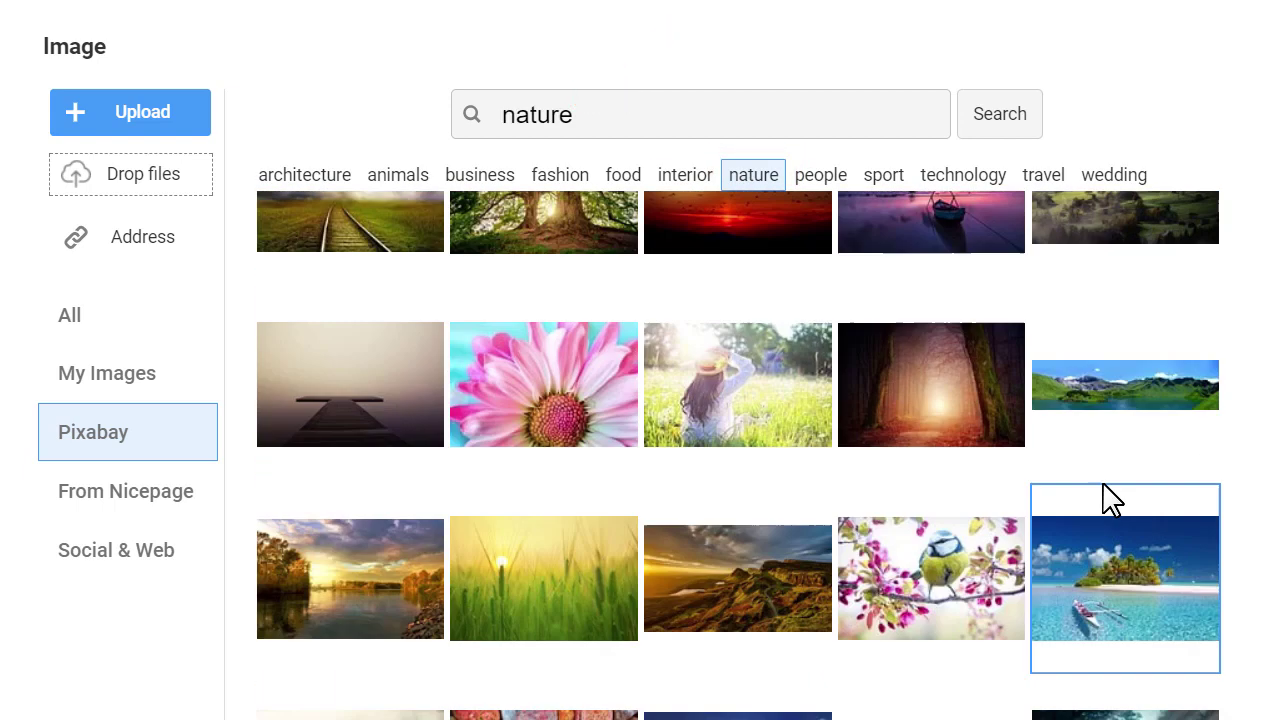
Step: Use the pink daisy photo as the box background and enable Hover Slide
left_click(588, 435)
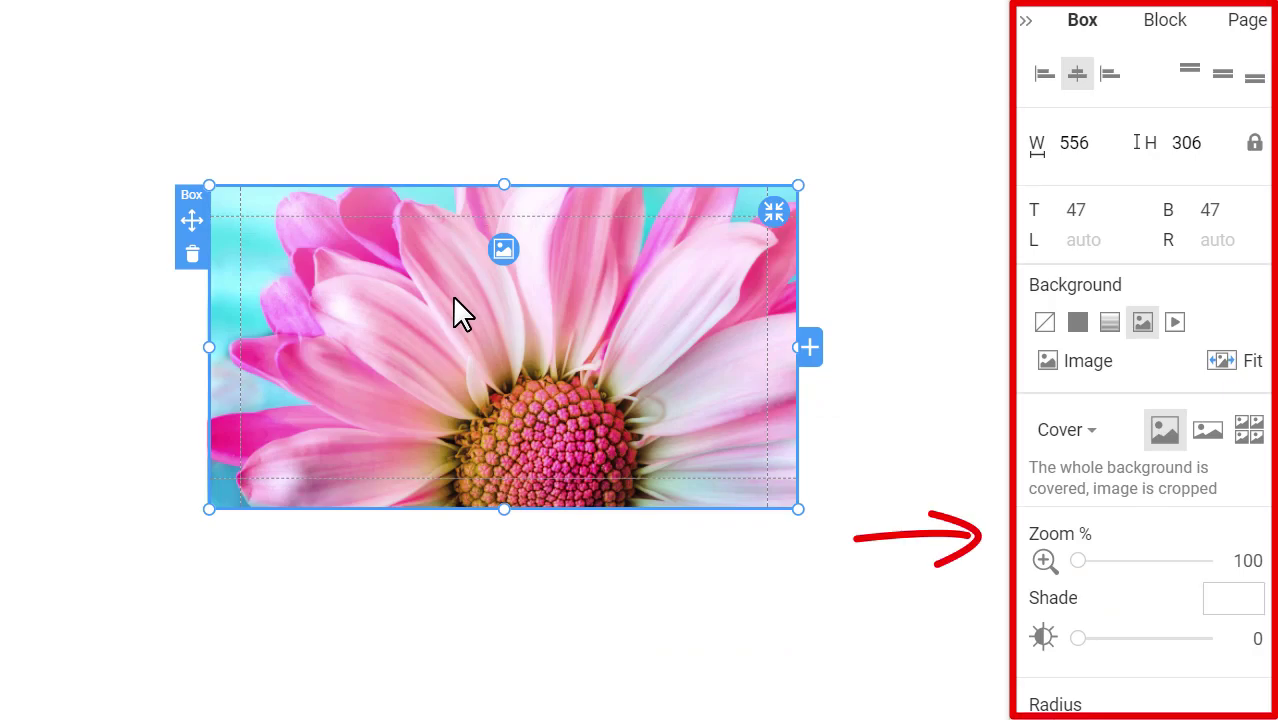
scroll(1227, 525, "down", 5)
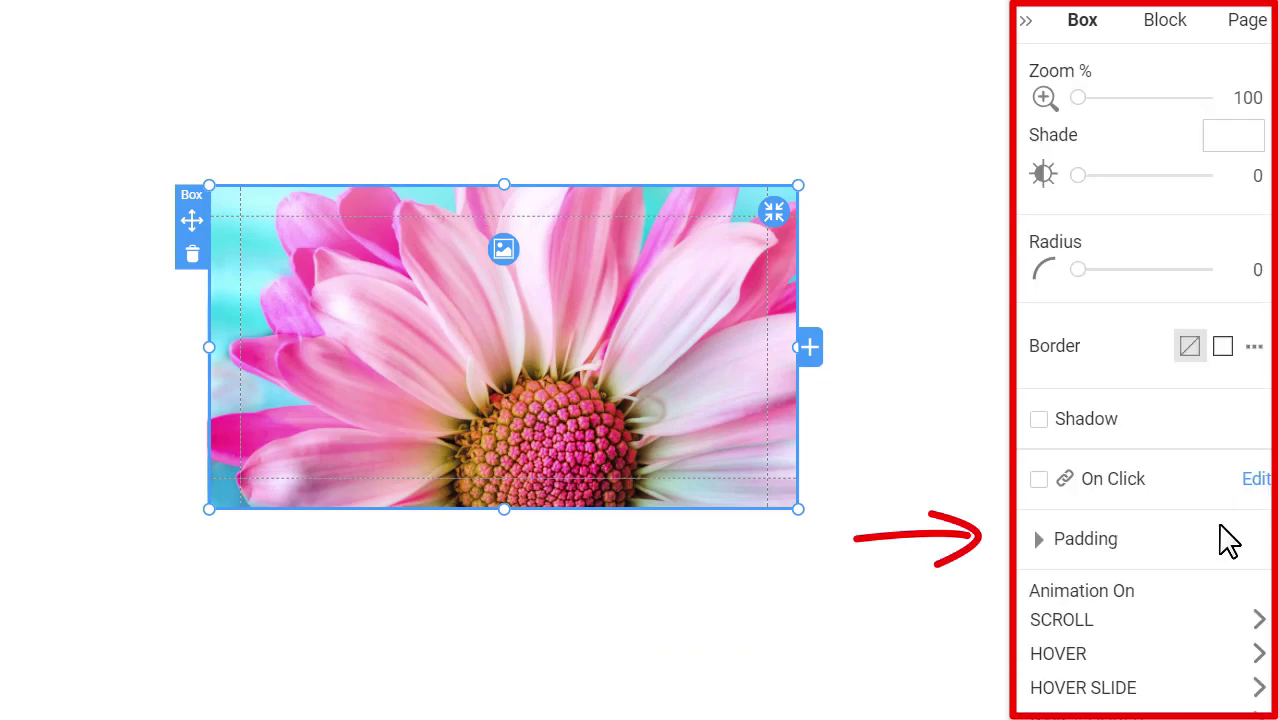
scroll(1189, 649, "down", 3)
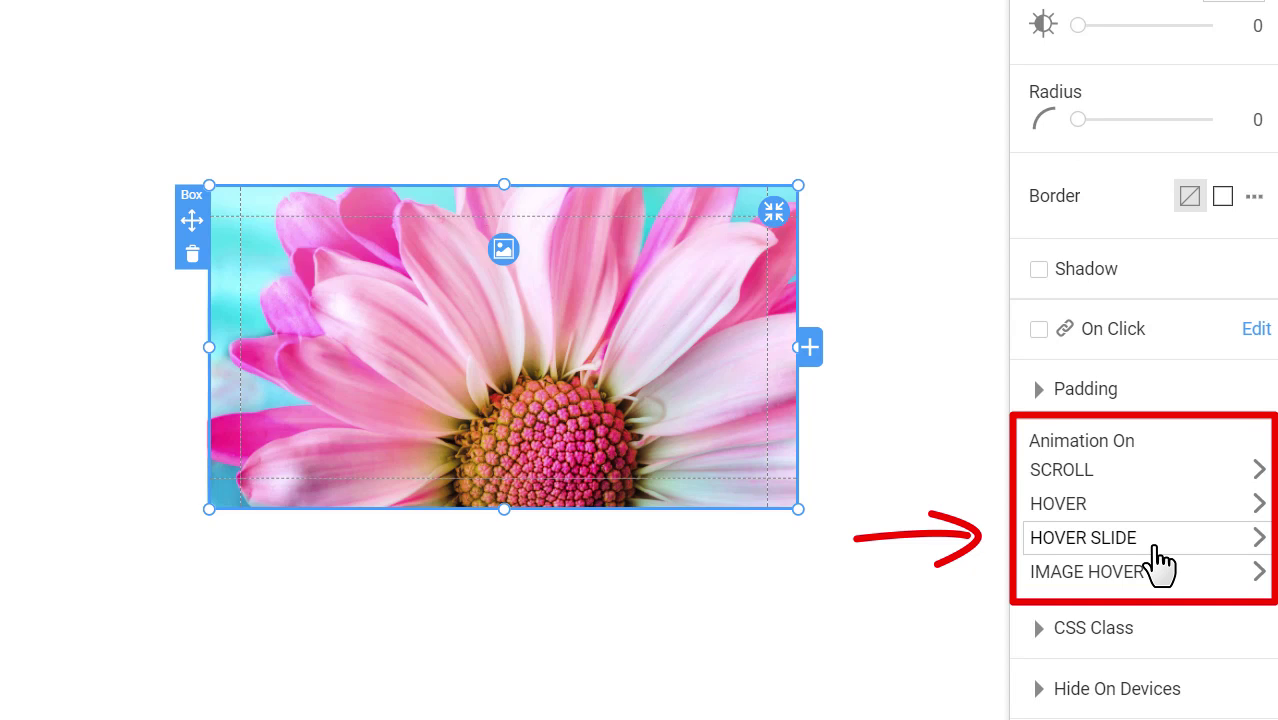
left_click(1156, 546)
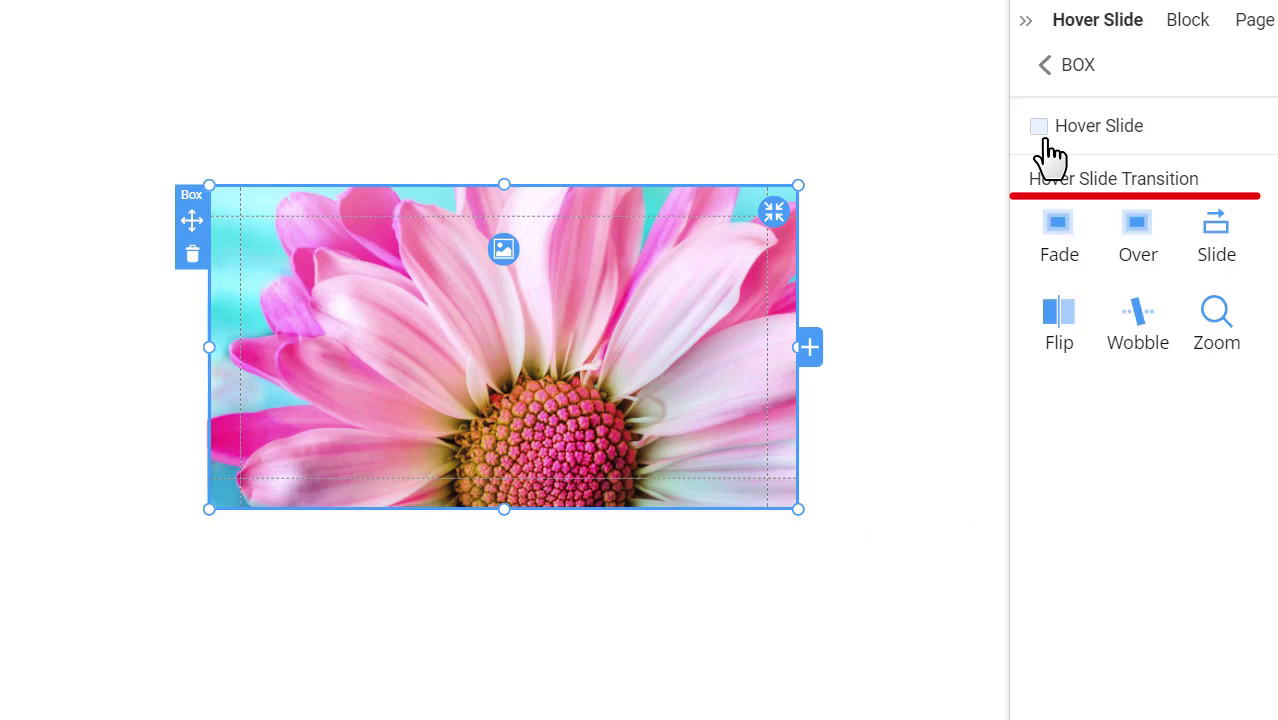
left_click(1046, 140)
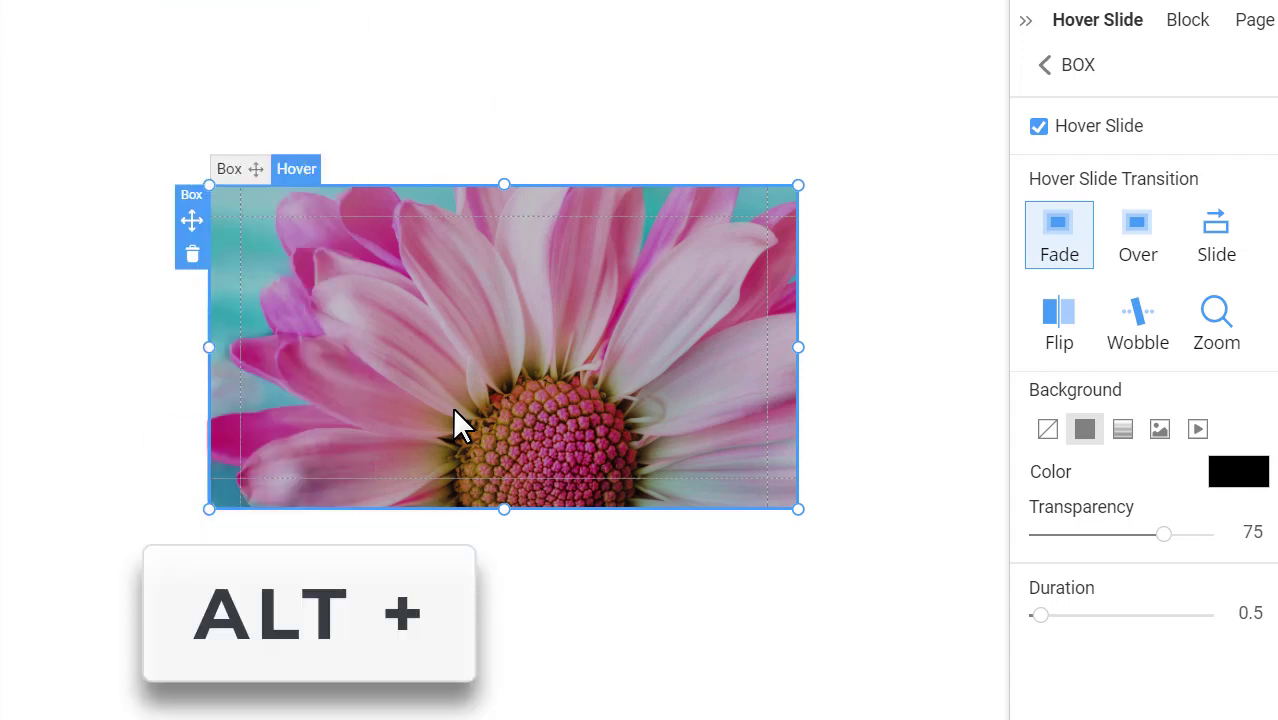
Step: Add a 'Sample Headline' Heading 2 and a sample text paragraph to the box
key("alt+2")
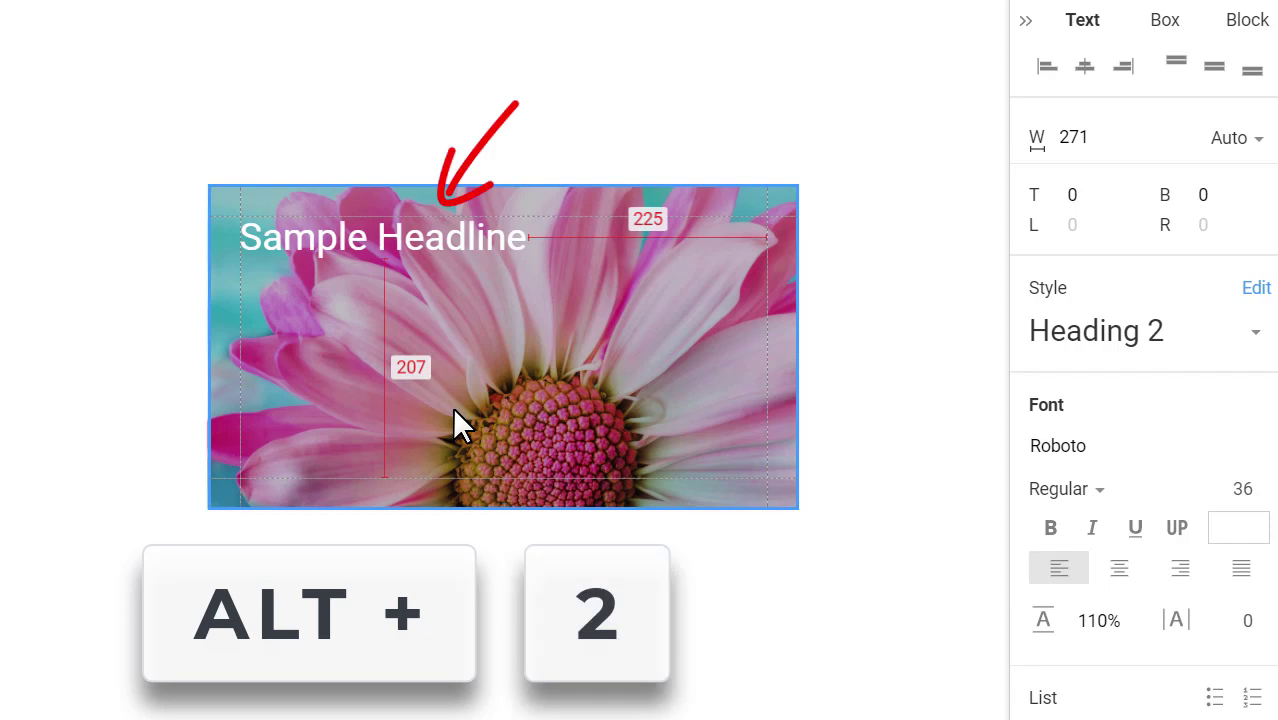
key("alt+t")
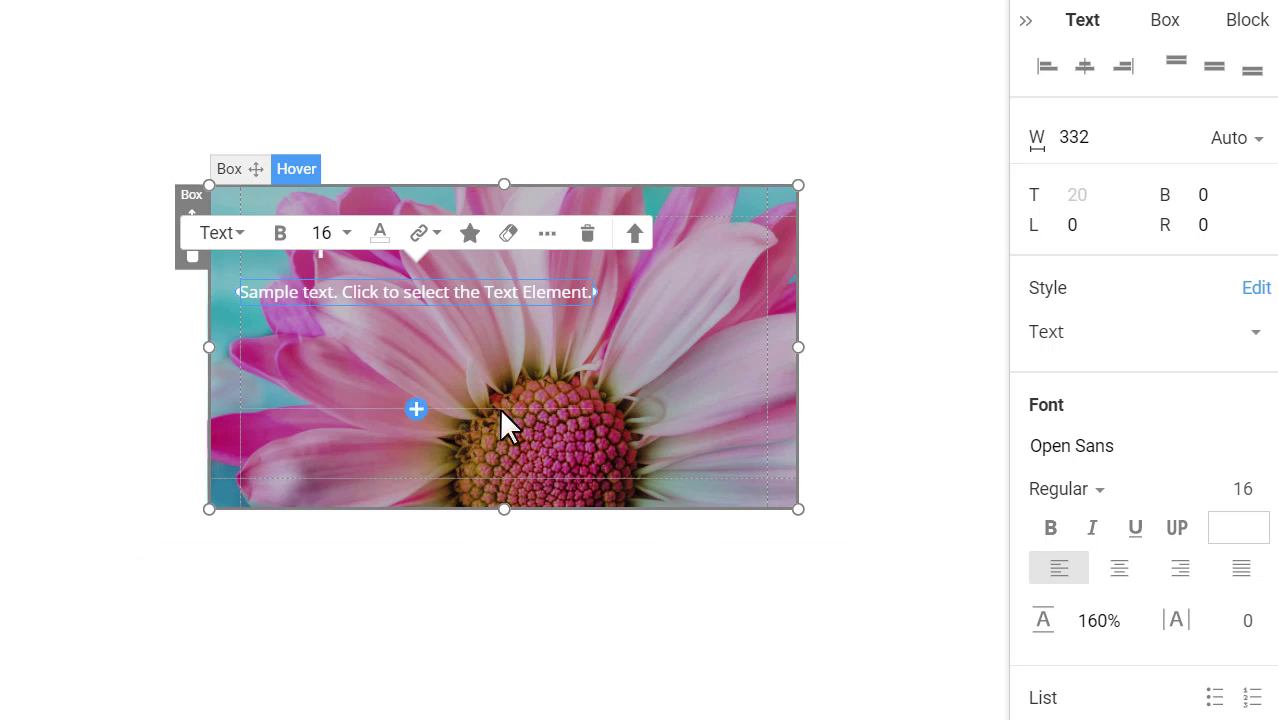
left_click(868, 453)
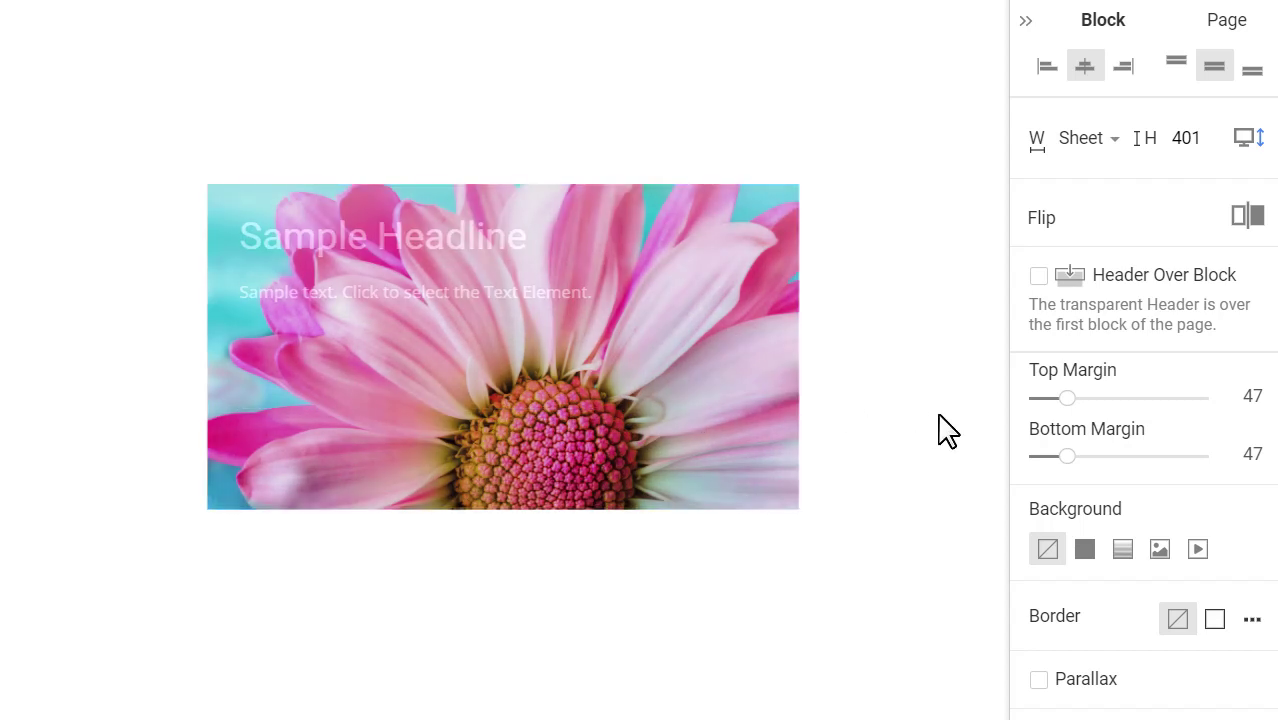
Step: Change the box's hover slide transition from Fade to Flip and check the effect
left_click(707, 457)
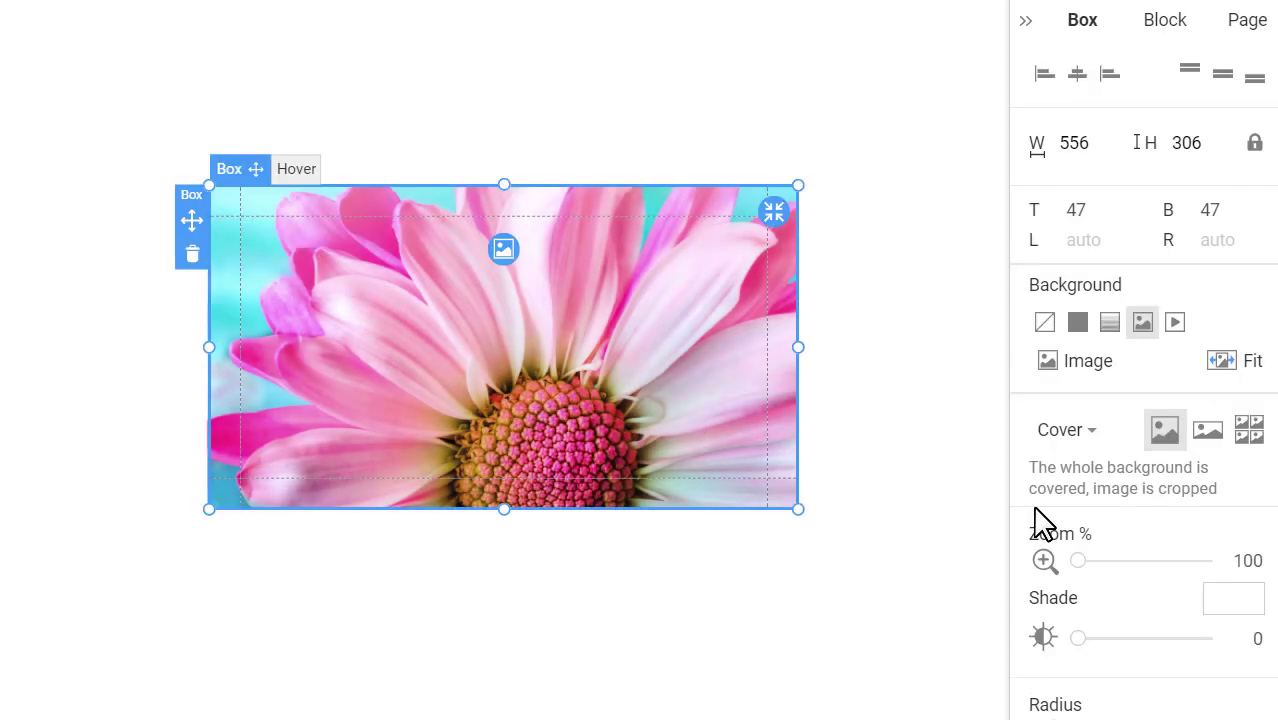
scroll(1155, 495, "down", 8)
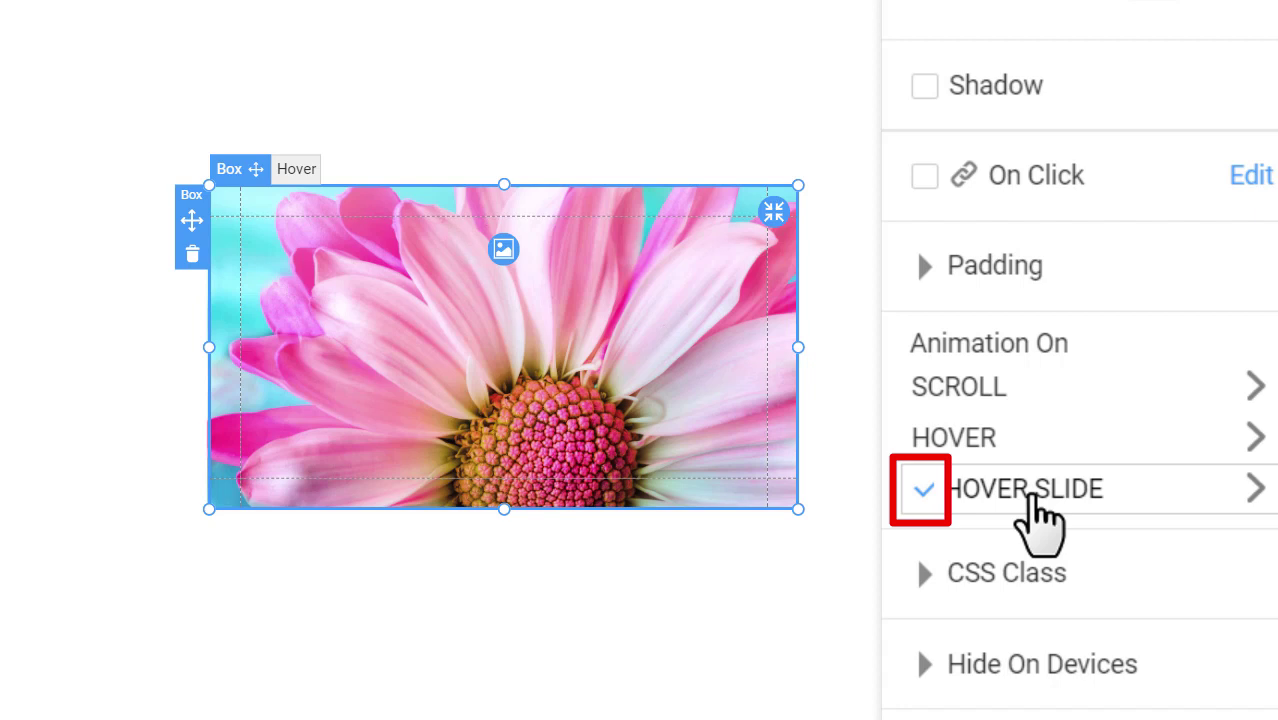
left_click(1035, 498)
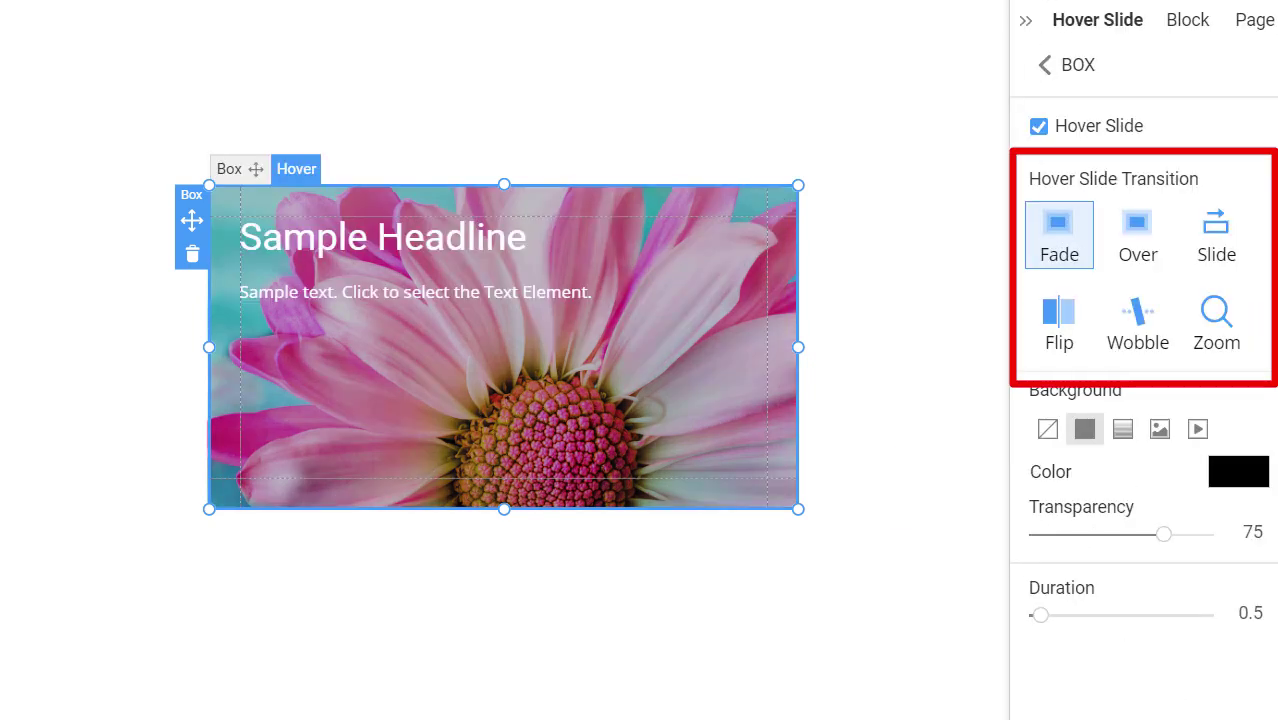
left_click(1050, 336)
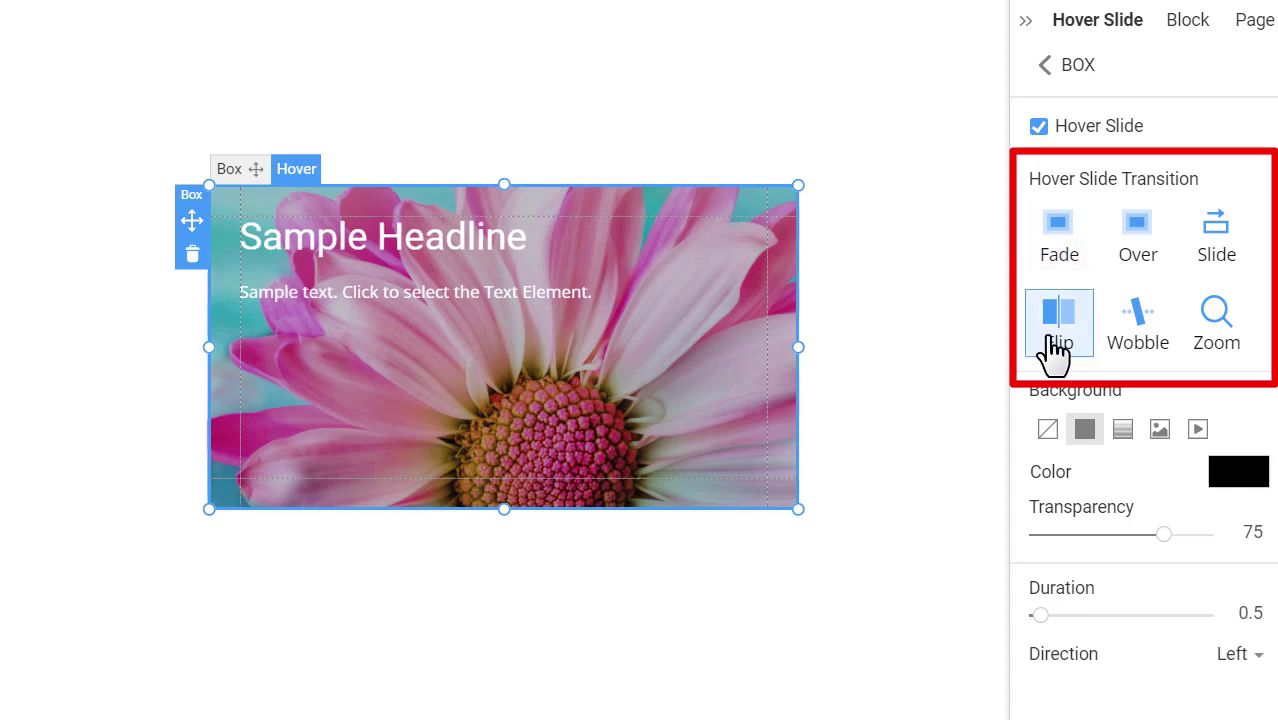
left_click(852, 388)
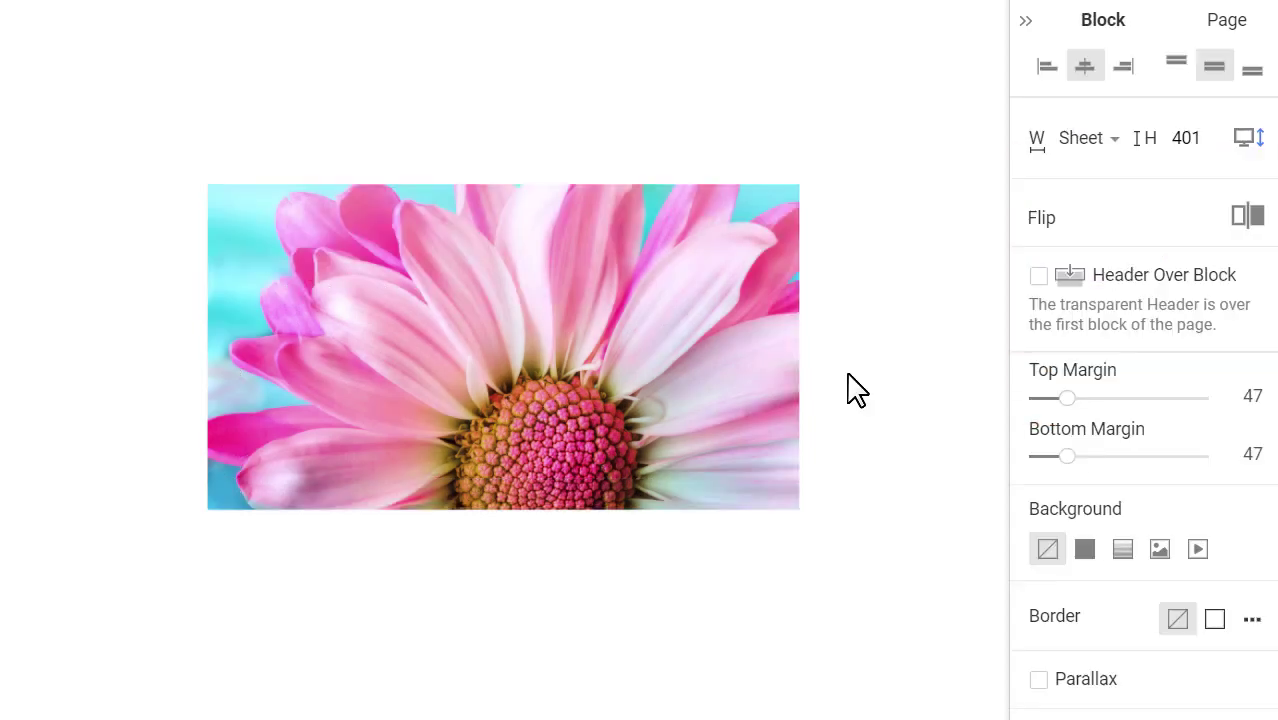
mouse_move(685, 387)
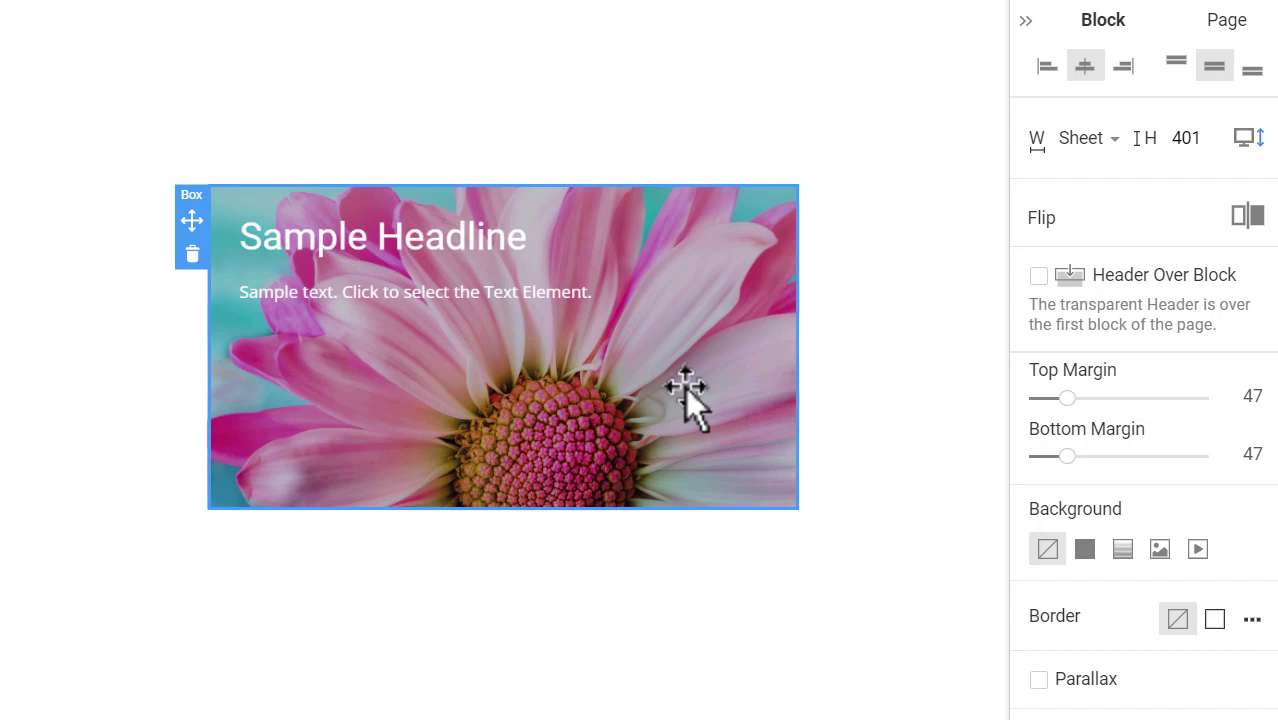
Step: Give the hover state a blue background with 50 transparency and duration 1
left_click(652, 422)
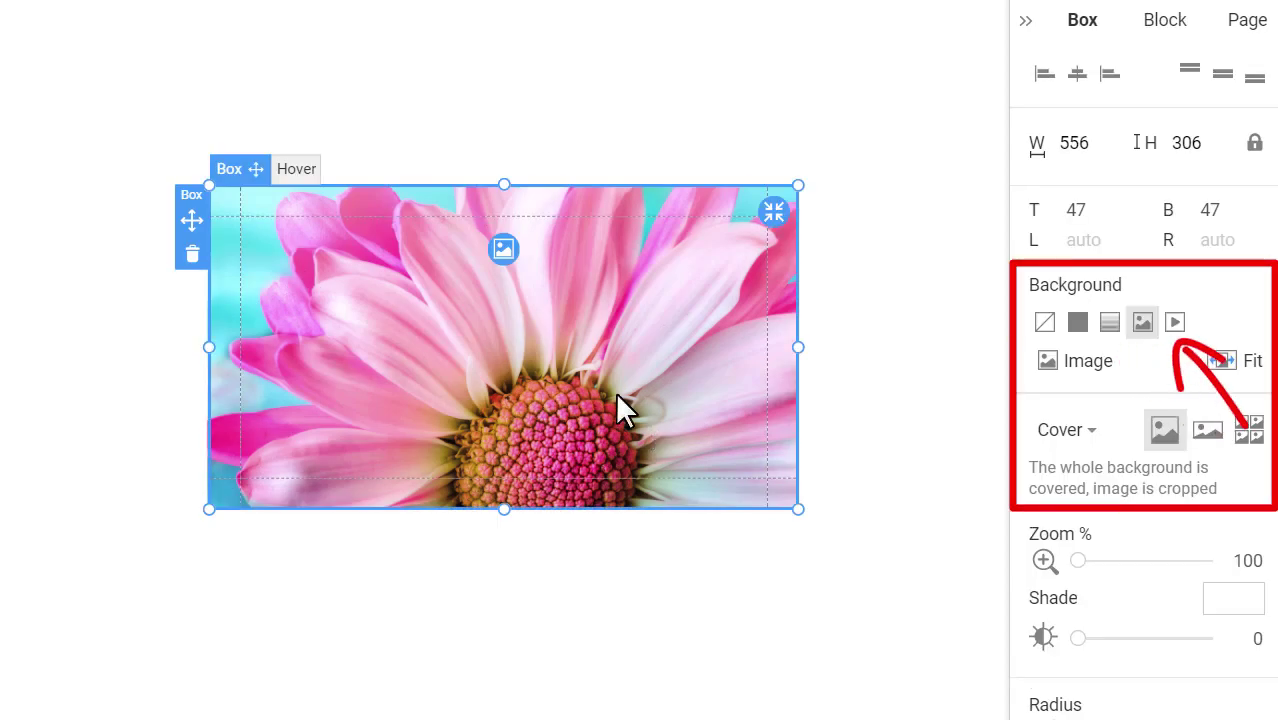
left_click(298, 169)
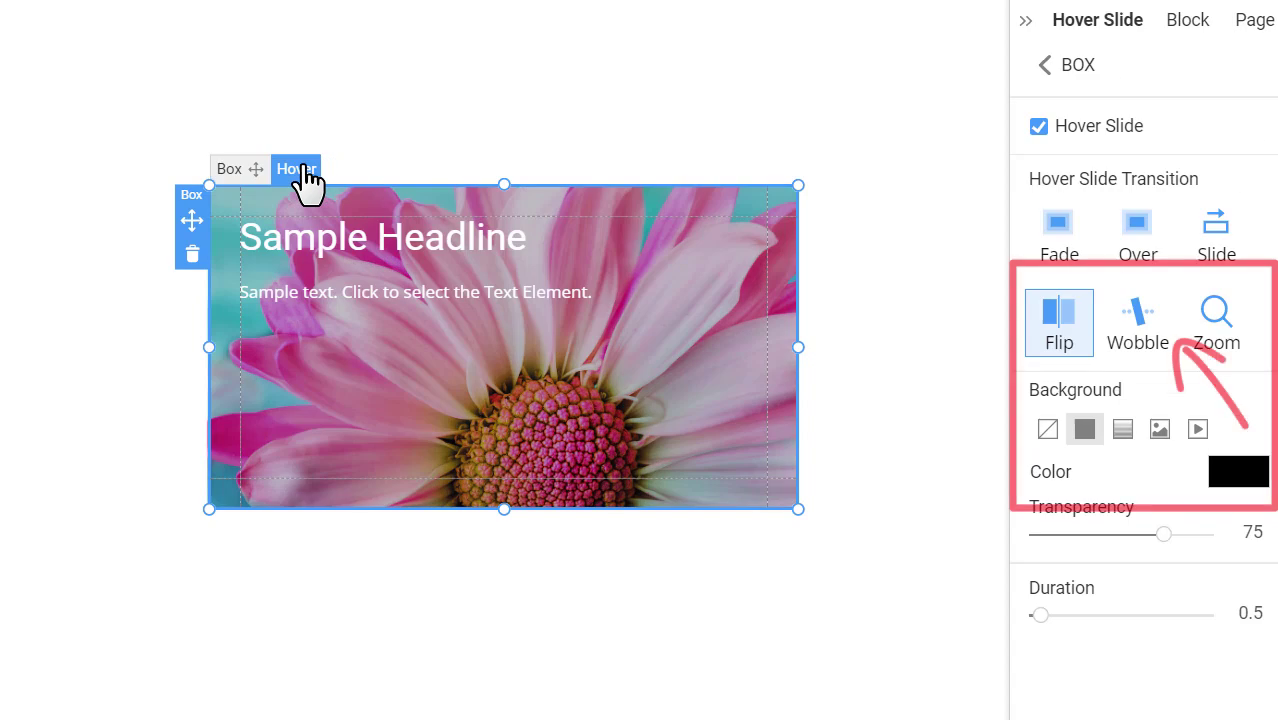
left_click(1224, 478)
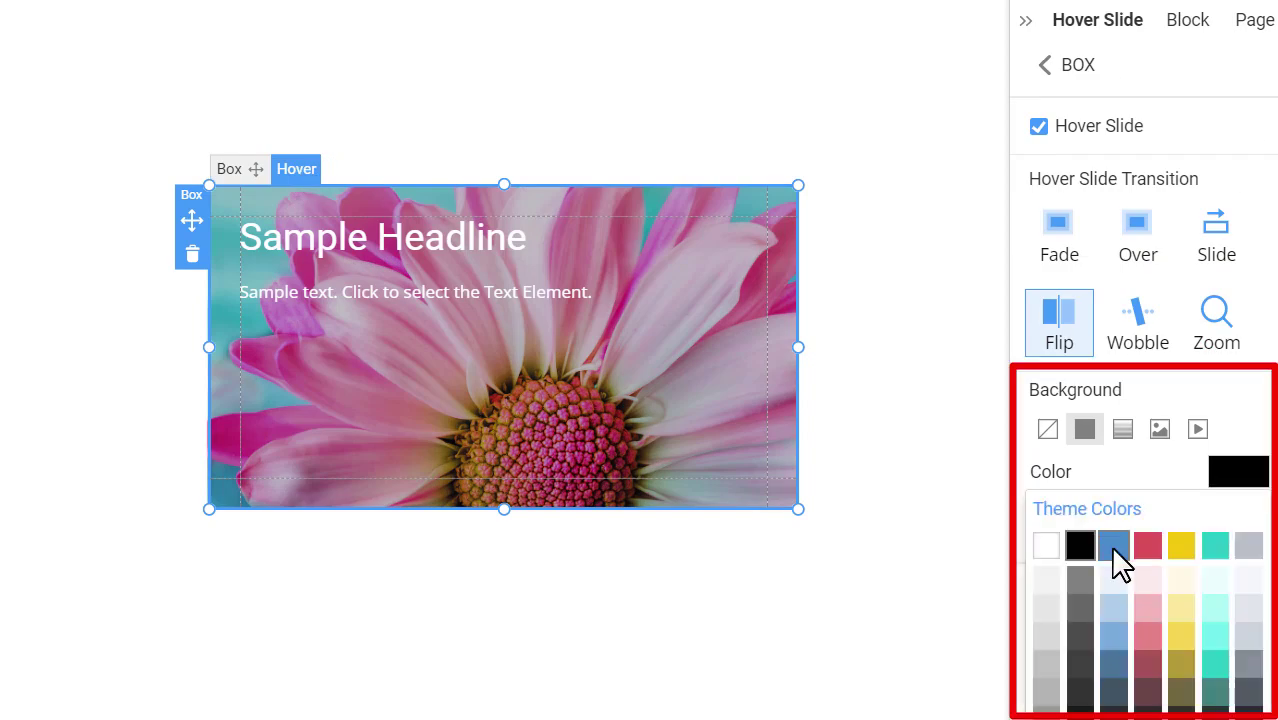
left_click(1113, 545)
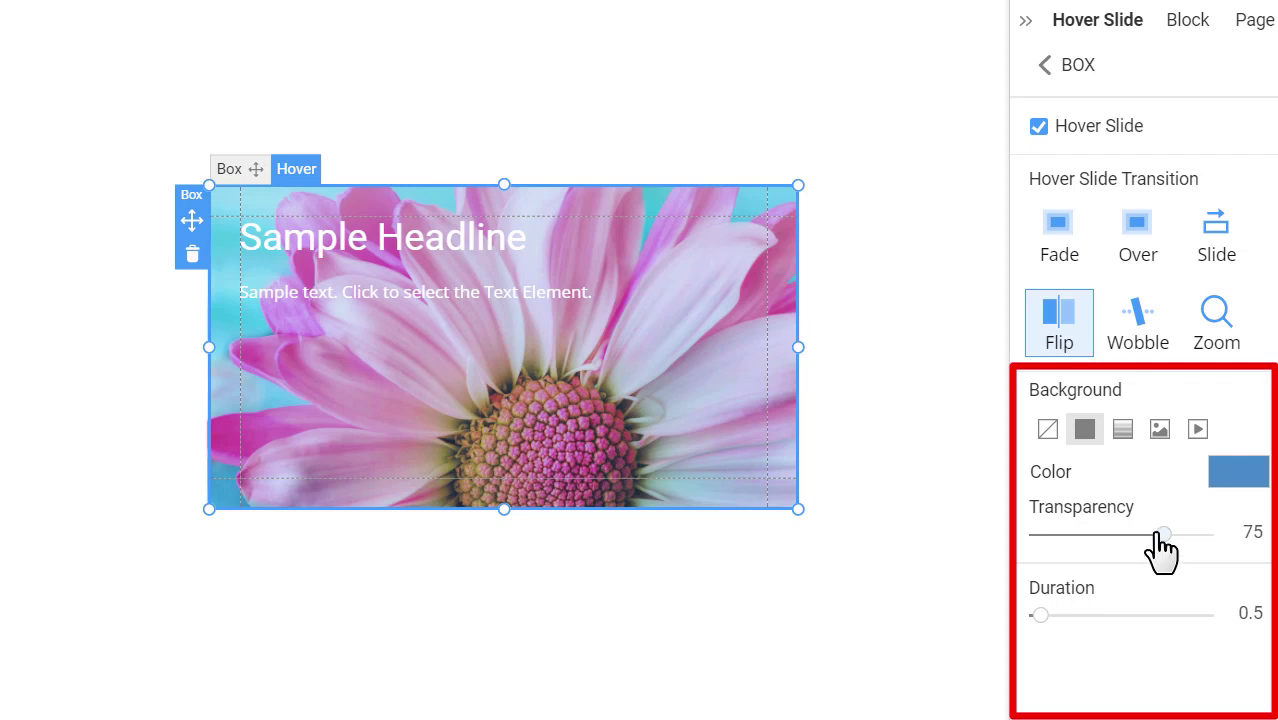
left_click_drag(1160, 533, 1122, 533)
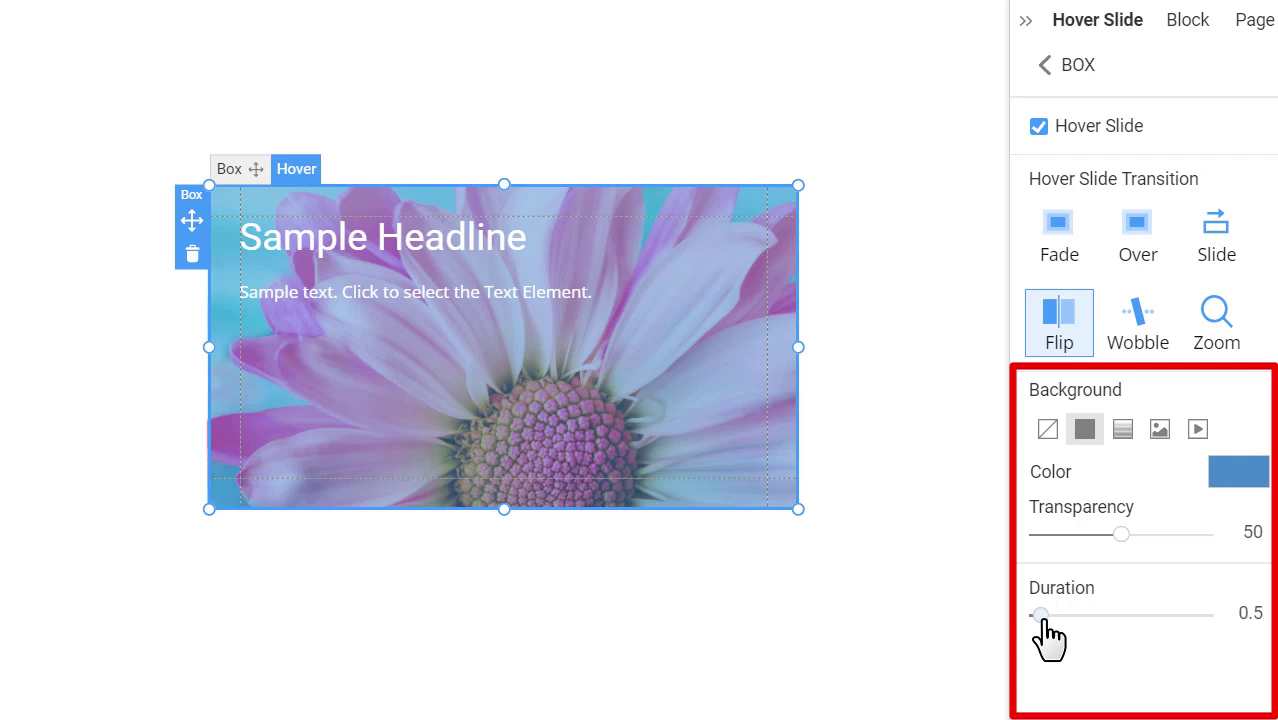
left_click_drag(1041, 615, 1048, 615)
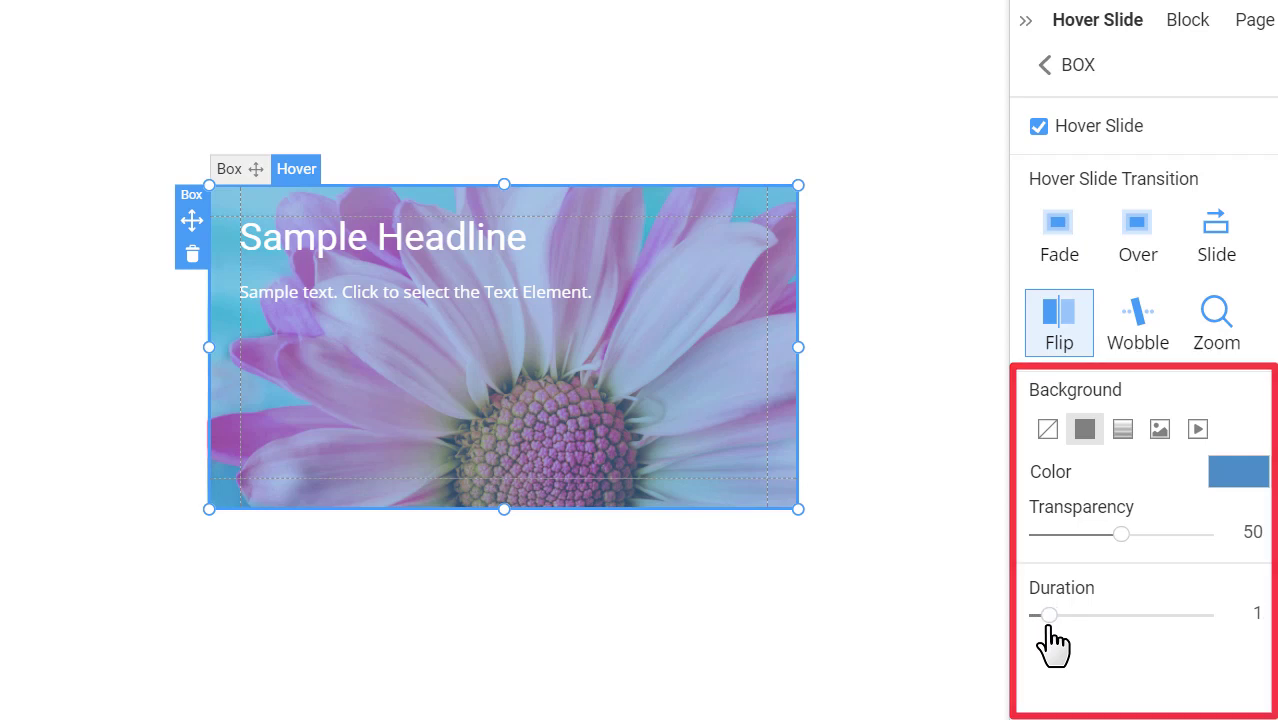
Step: Deselect the box to preview the Flip to the semi-transparent blue slide
left_click(950, 398)
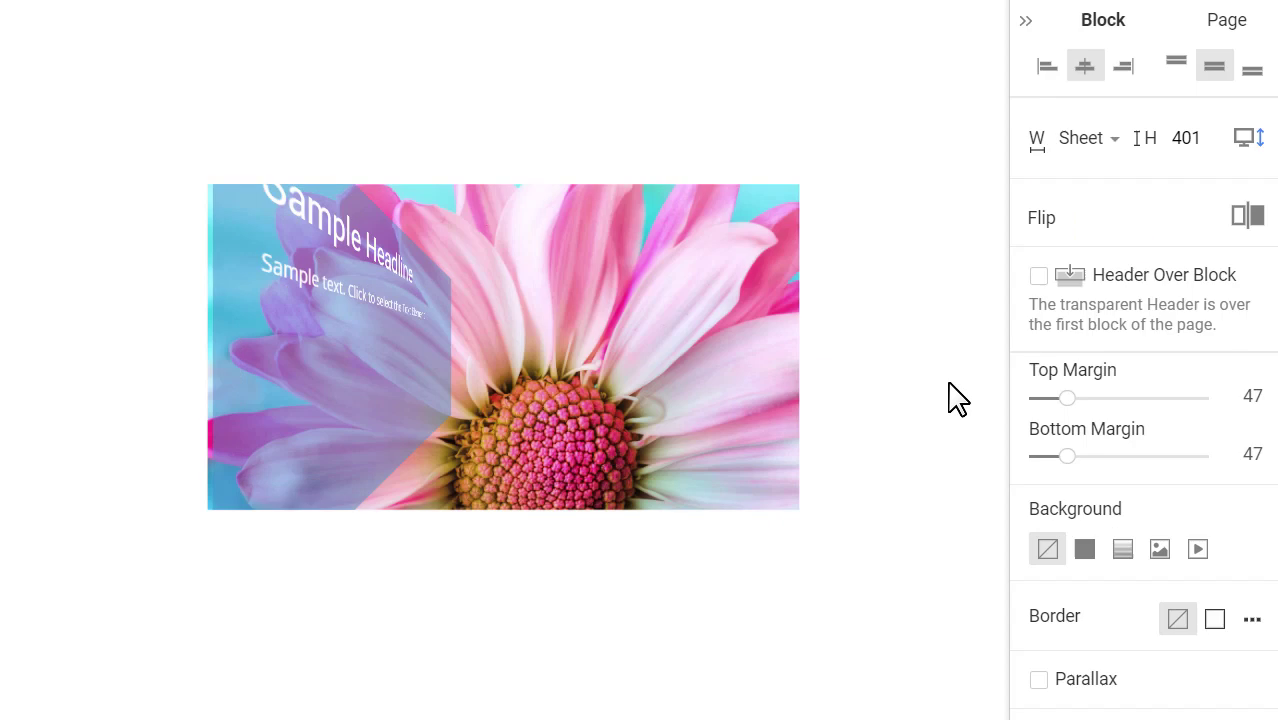